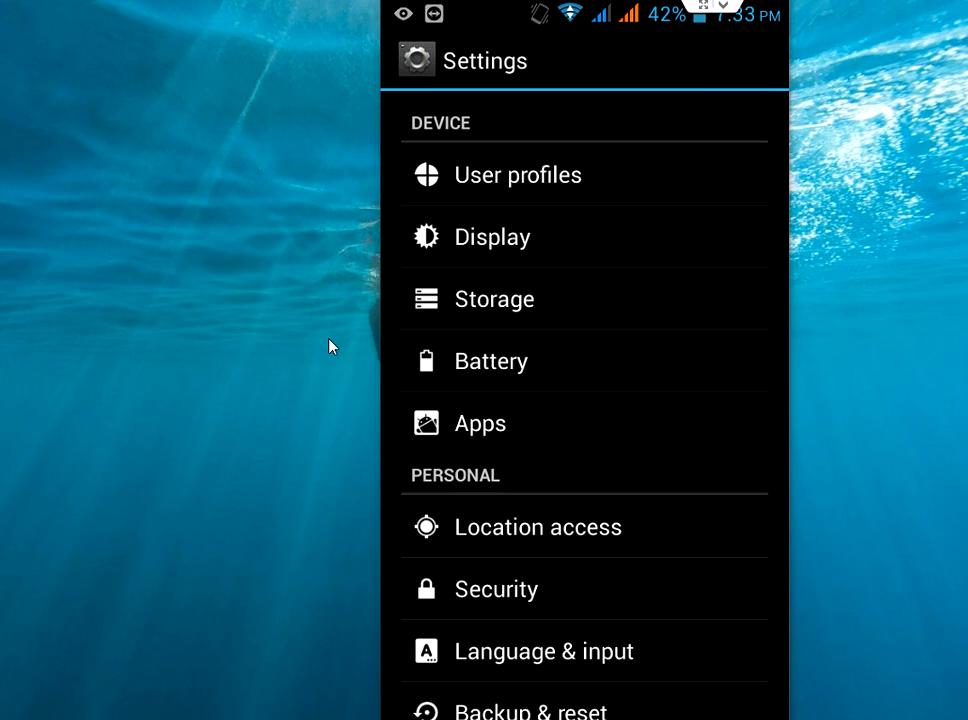
Go into the installed apps list and bring up Chrome Beta's App info (74.43MB).
click(556, 438)
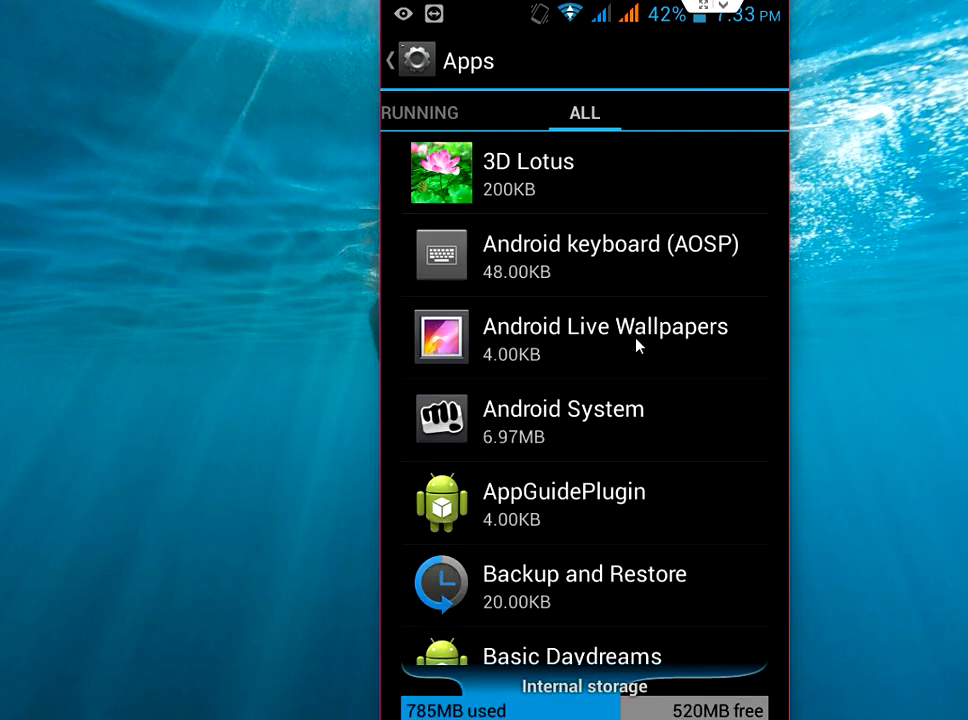
scroll(637, 345, down, 3)
scroll(637, 345, down, 2)
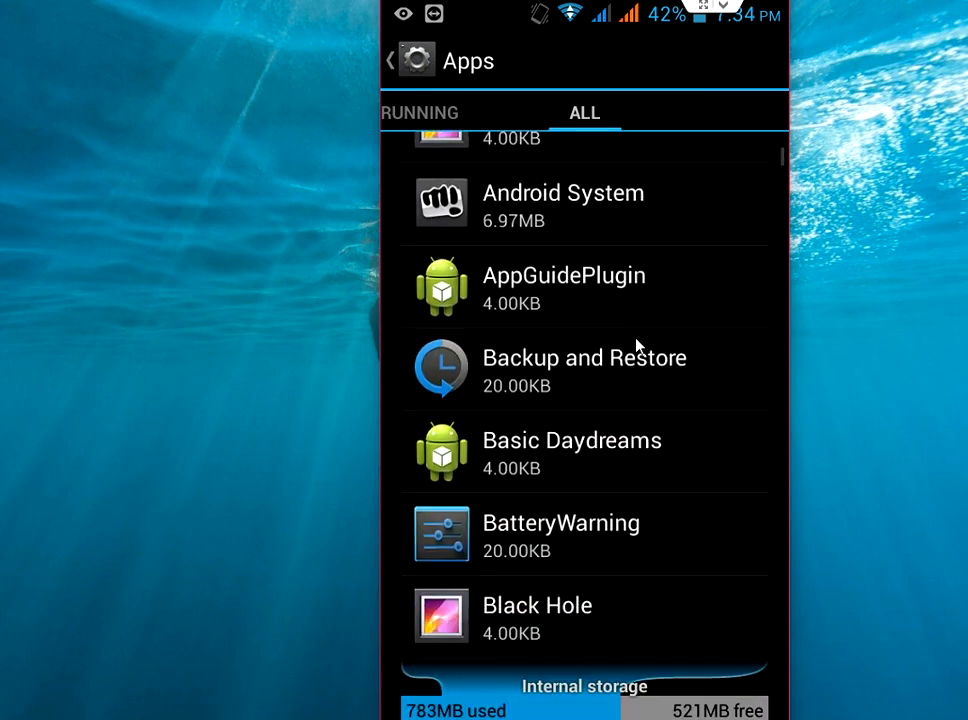
scroll(637, 345, down, 3)
scroll(637, 345, down, 3)
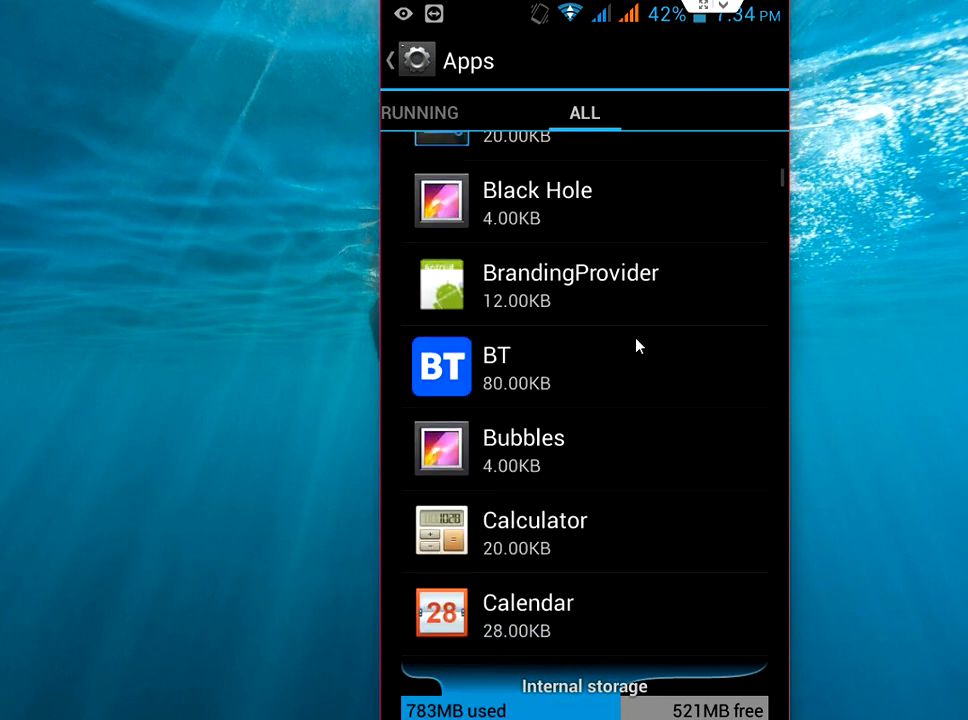
scroll(637, 345, down, 3)
scroll(637, 345, down, 2)
scroll(637, 345, down, 1)
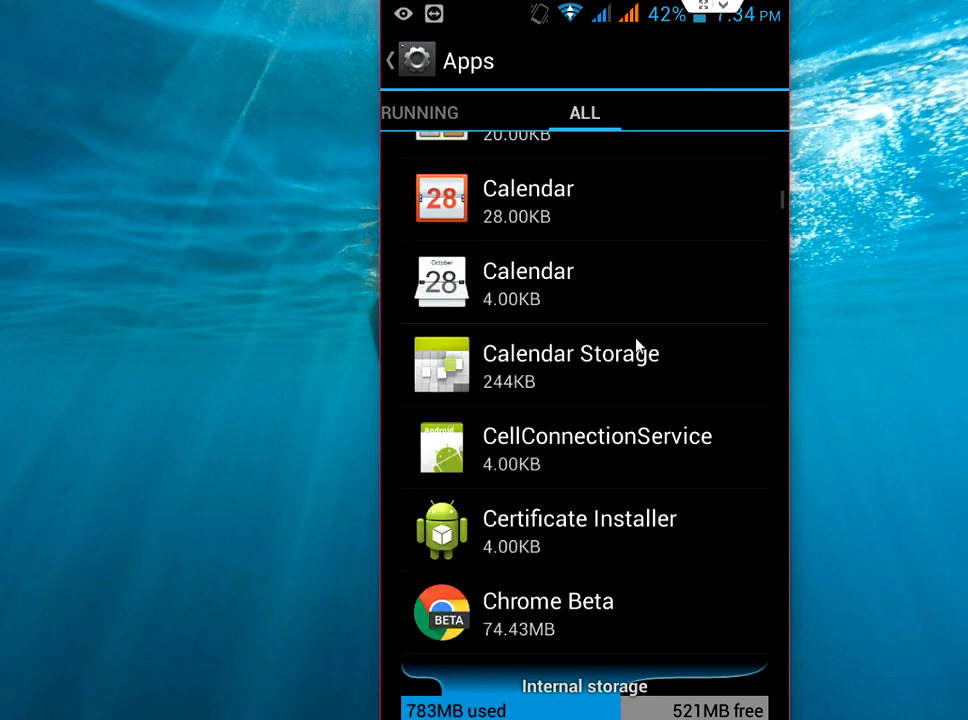
scroll(637, 345, down, 2)
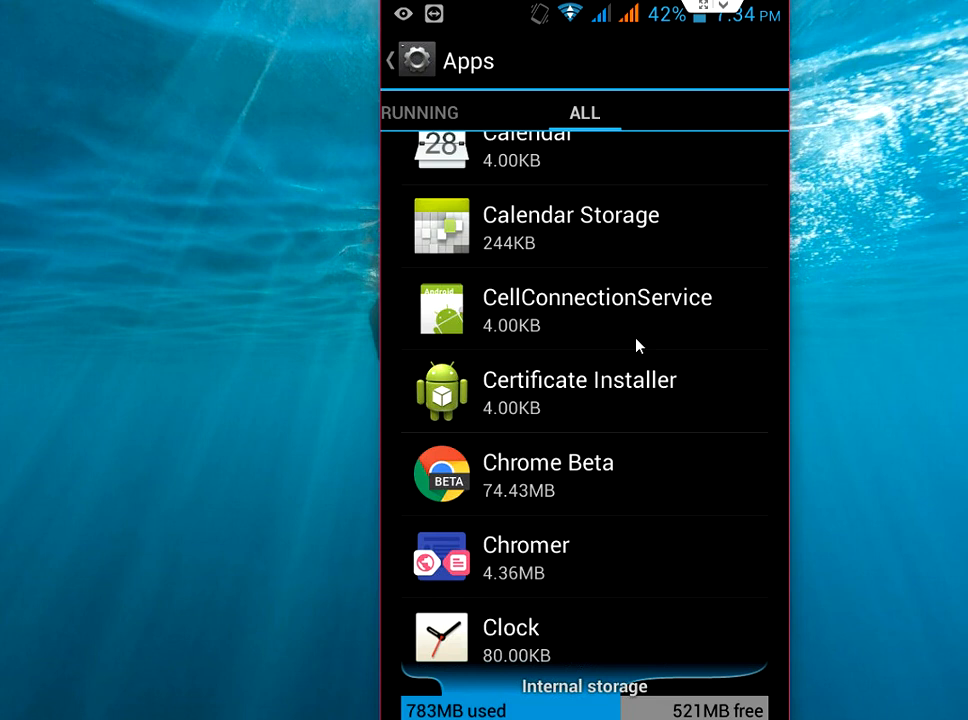
click(544, 494)
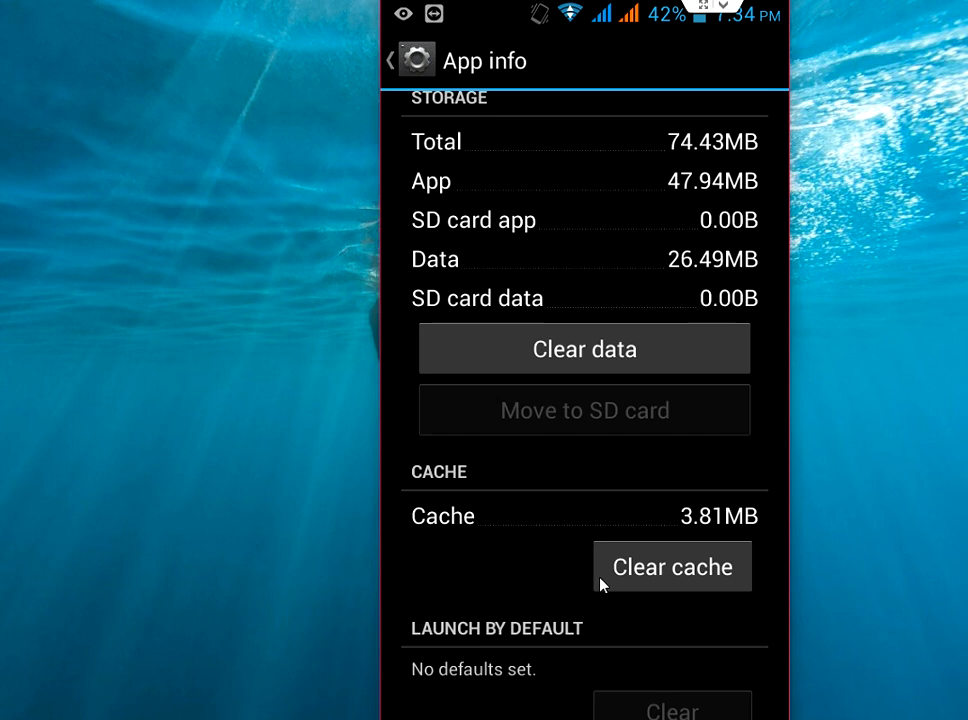
Clear Chrome Beta's 3.81MB cache to 0.00B and go back to the Apps list.
click(661, 580)
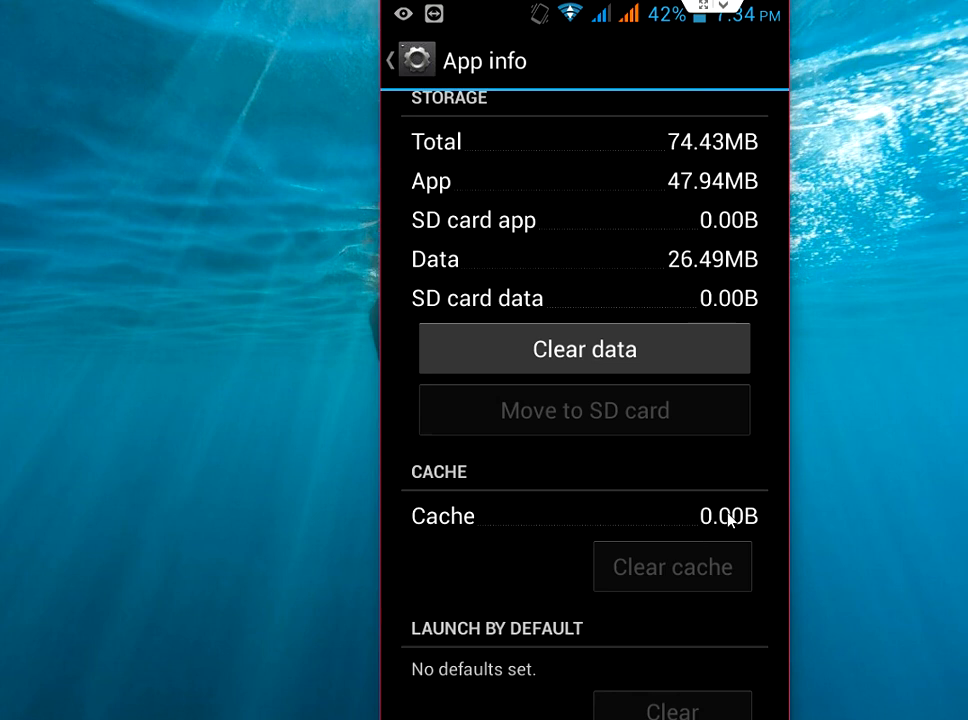
key(Escape)
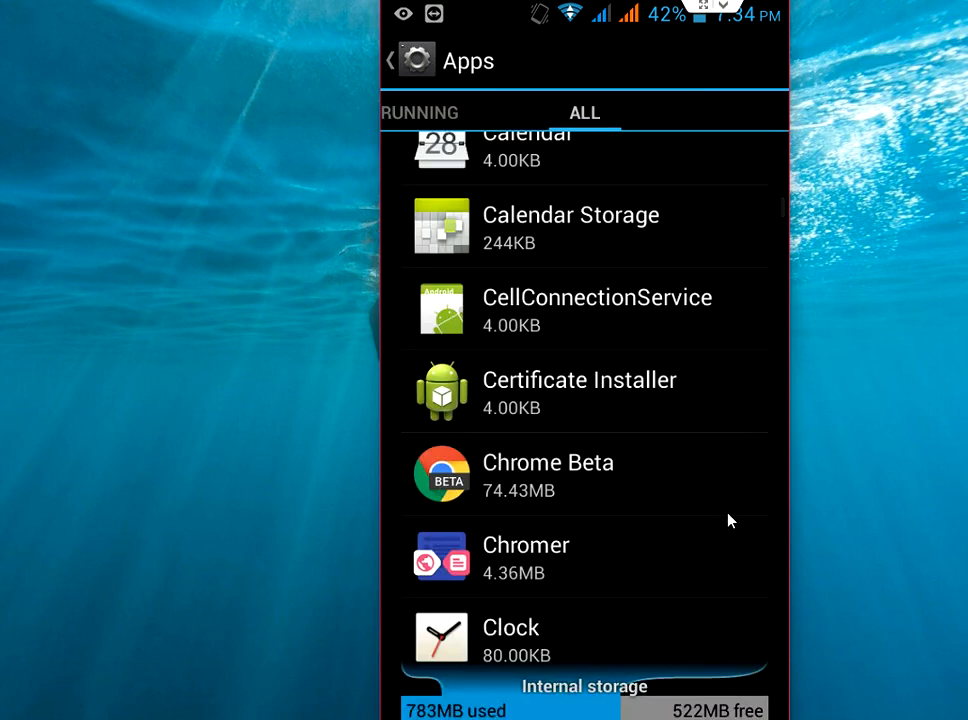
scroll(730, 520, down, 2)
scroll(730, 520, down, 2)
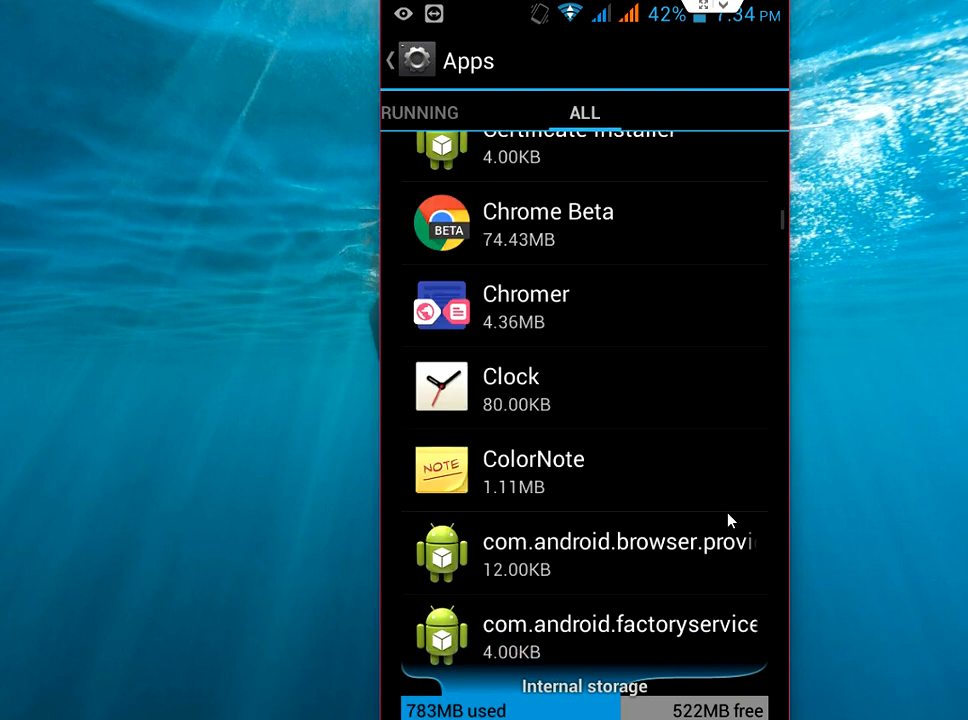
scroll(730, 520, down, 2)
scroll(730, 520, down, 1)
scroll(730, 520, down, 2)
scroll(730, 520, down, 1)
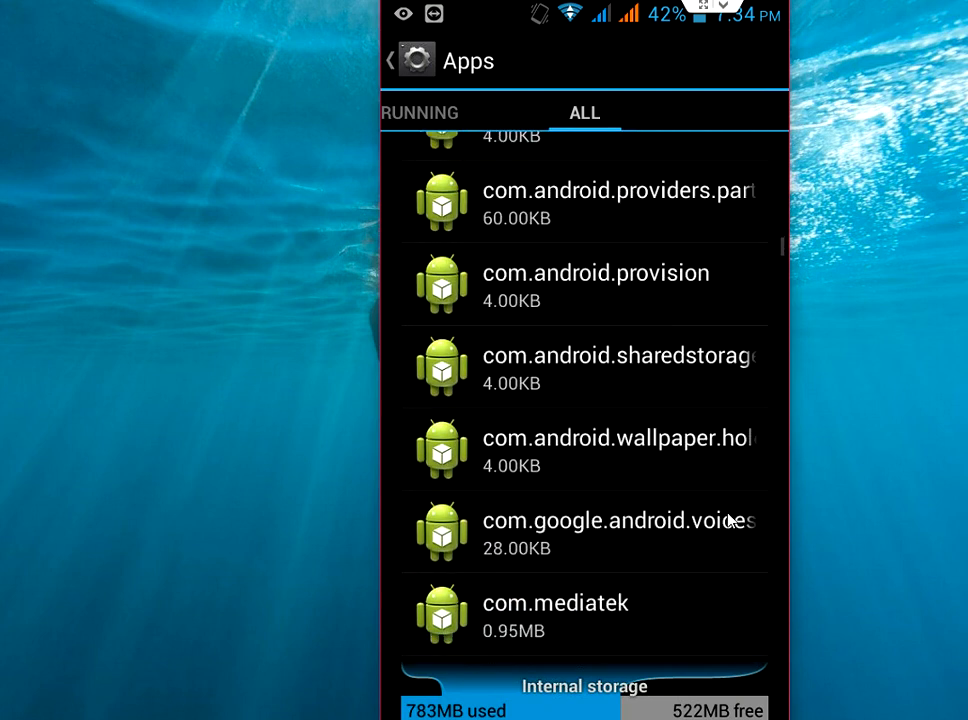
scroll(730, 520, down, 2)
scroll(730, 520, down, 3)
scroll(730, 520, down, 1)
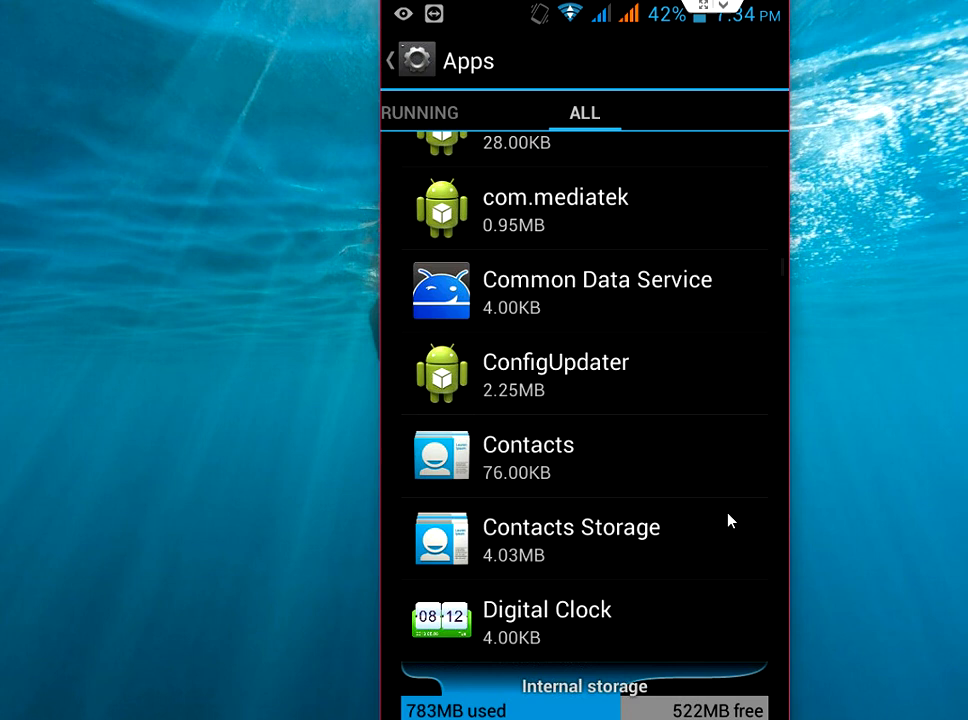
scroll(730, 520, down, 2)
scroll(730, 520, down, 2)
scroll(730, 520, down, 1)
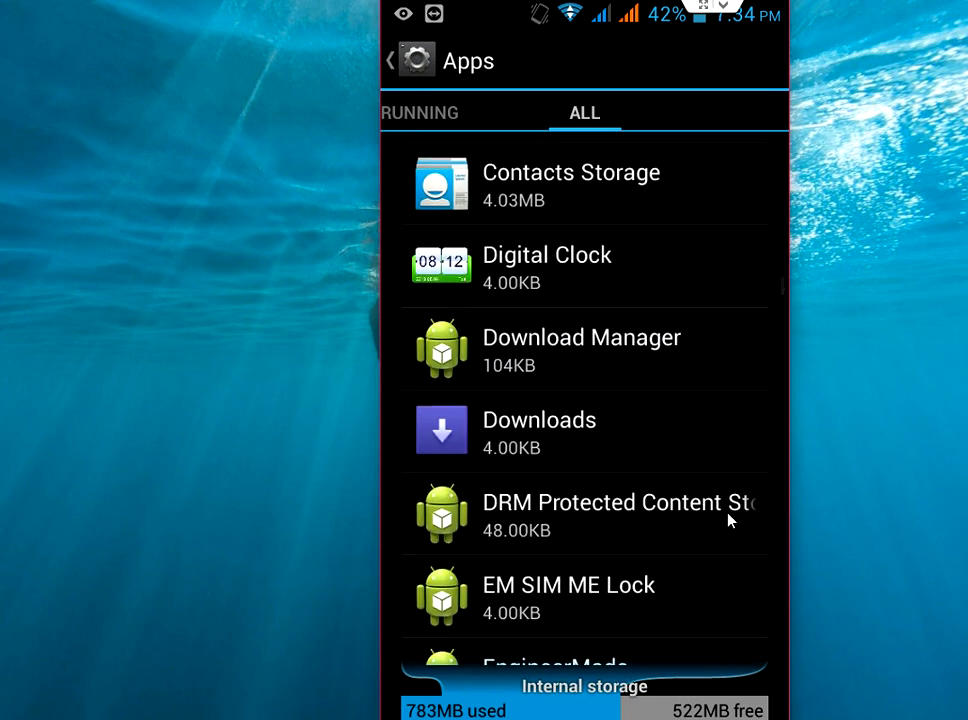
scroll(730, 520, down, 1)
scroll(730, 520, down, 1)
scroll(730, 520, down, 2)
scroll(730, 520, down, 1)
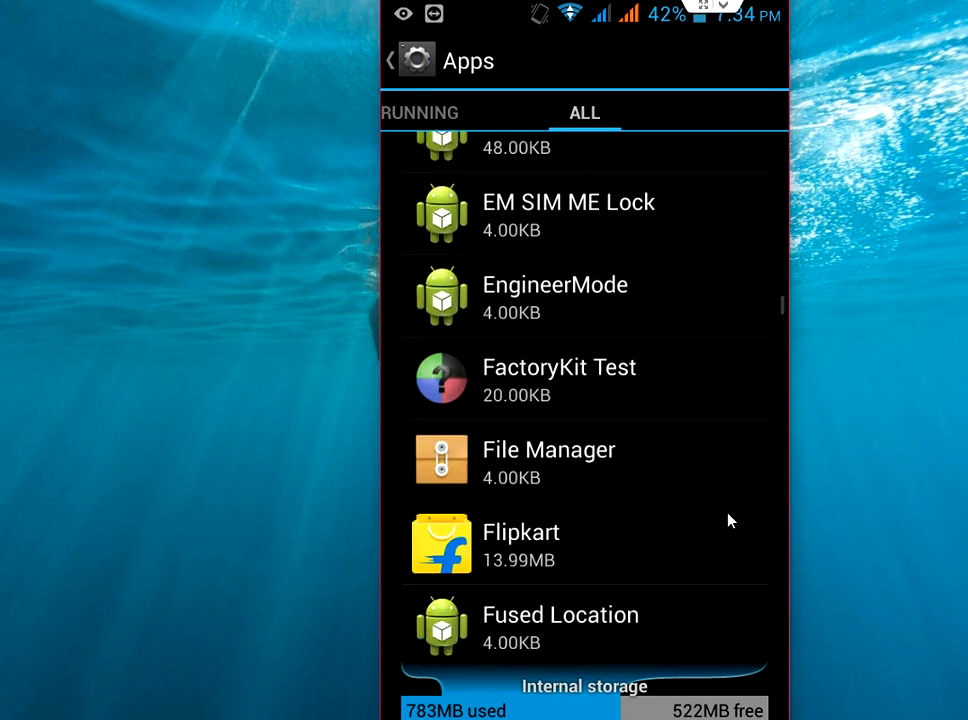
scroll(730, 520, down, 1)
scroll(730, 520, down, 1)
scroll(730, 520, down, 1)
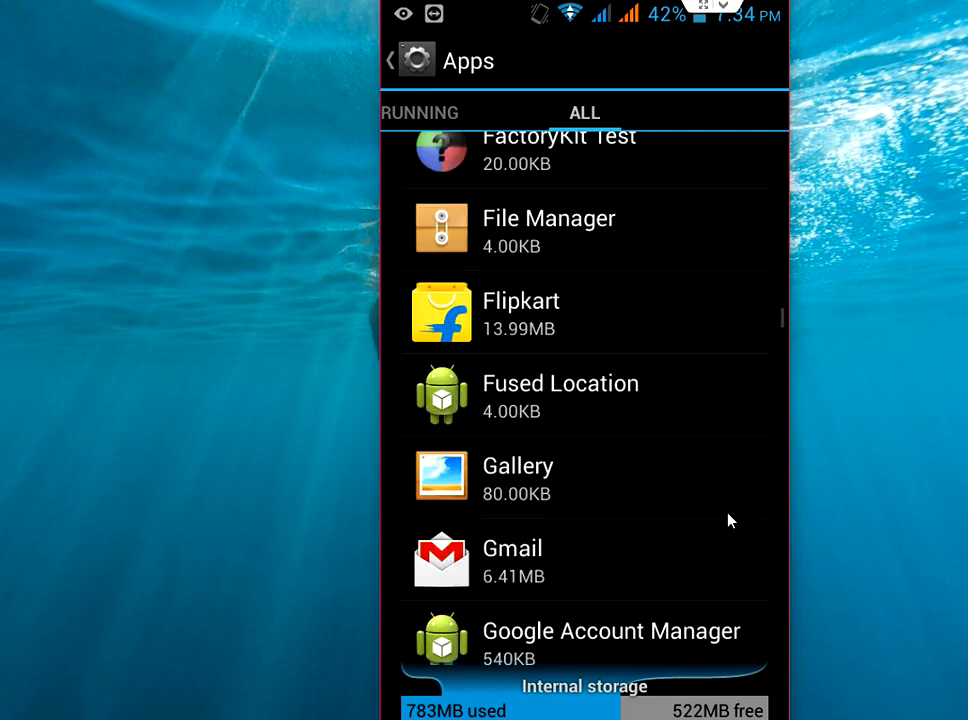
scroll(730, 520, down, 1)
scroll(730, 520, down, 1)
scroll(730, 520, down, 2)
scroll(730, 520, down, 1)
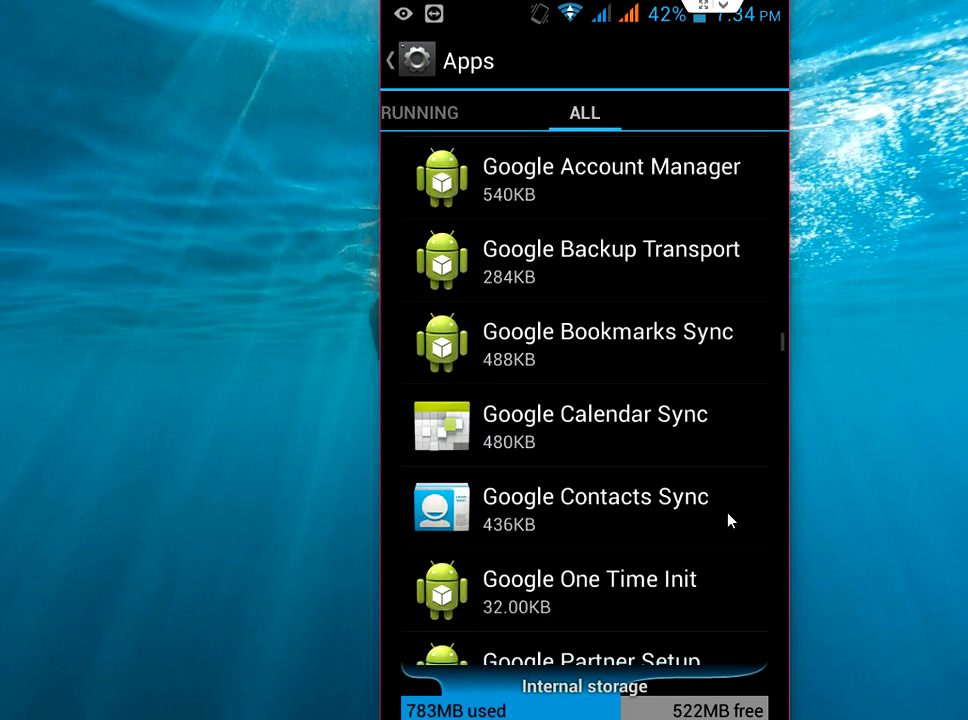
scroll(730, 520, down, 1)
scroll(730, 520, down, 2)
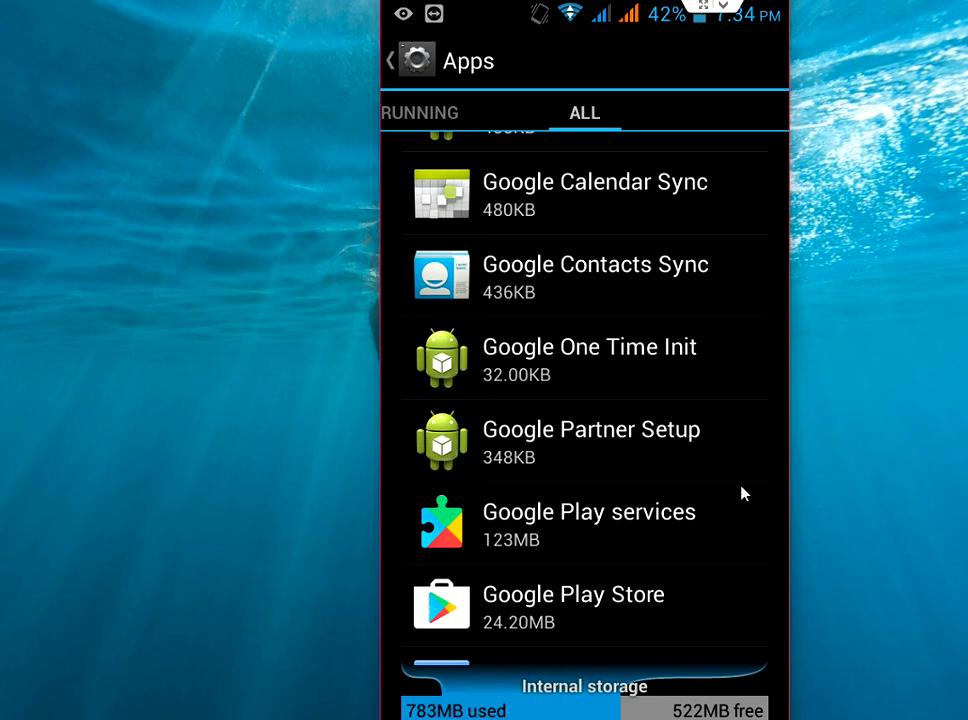
click(730, 520)
scroll(678, 475, down, 3)
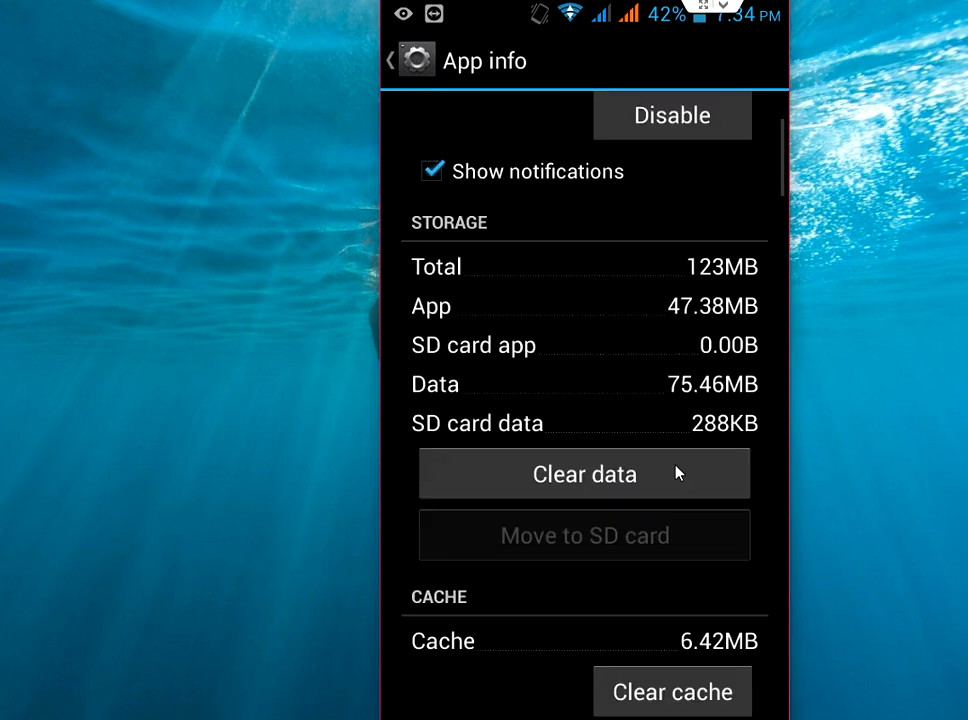
scroll(678, 475, down, 1)
scroll(678, 475, down, 2)
scroll(678, 475, down, 1)
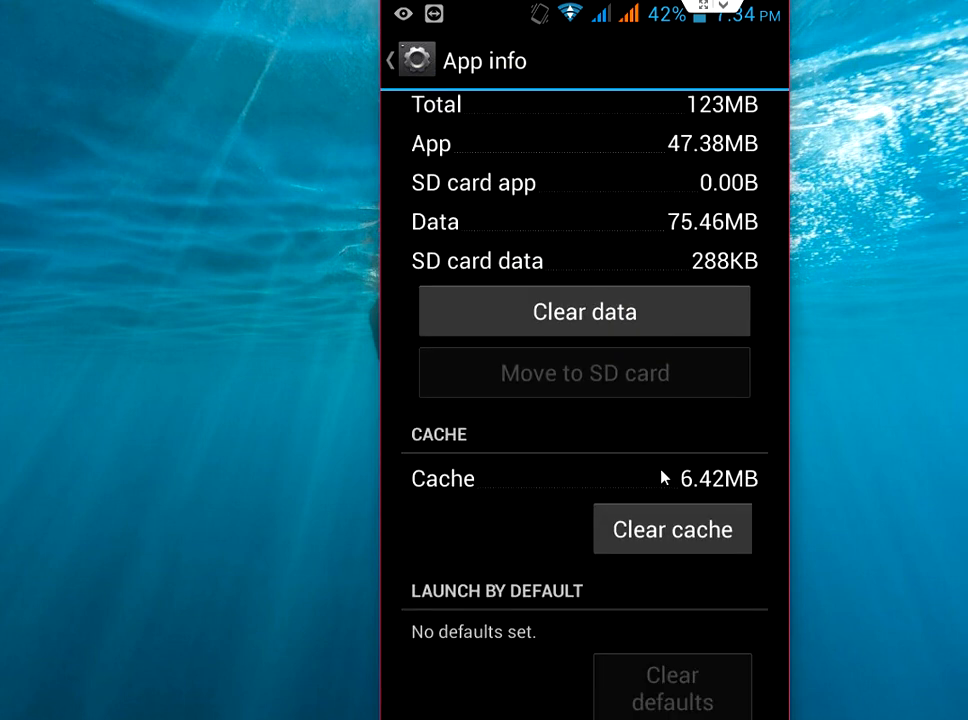
Clear the Google Play services cache to 0.00B, check the Play Store cache reads 0.00B, and return to the list.
click(645, 523)
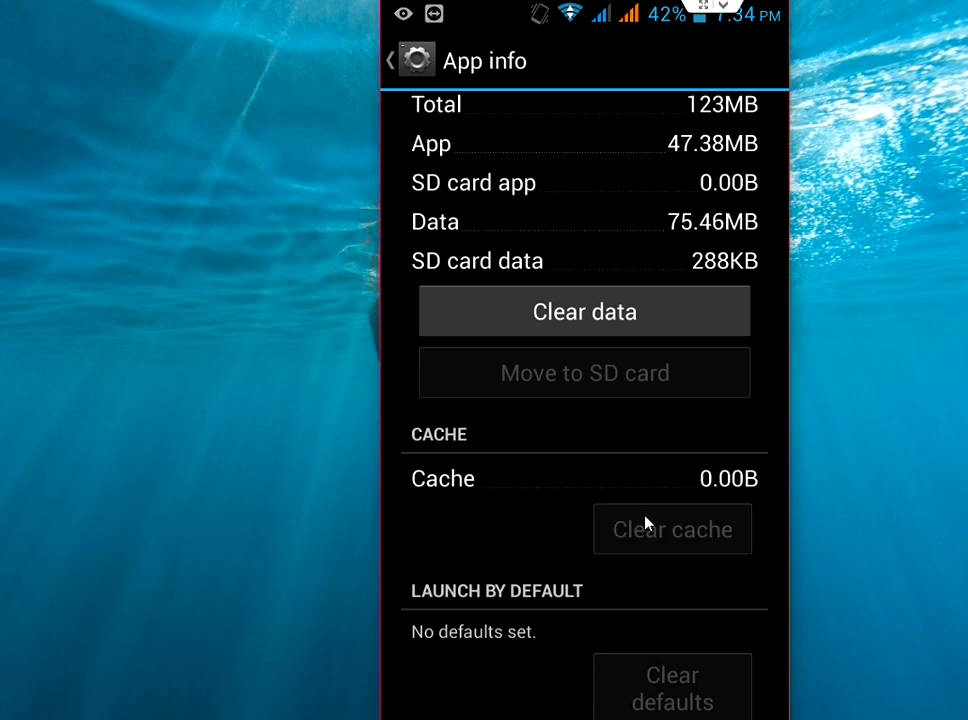
key(Escape)
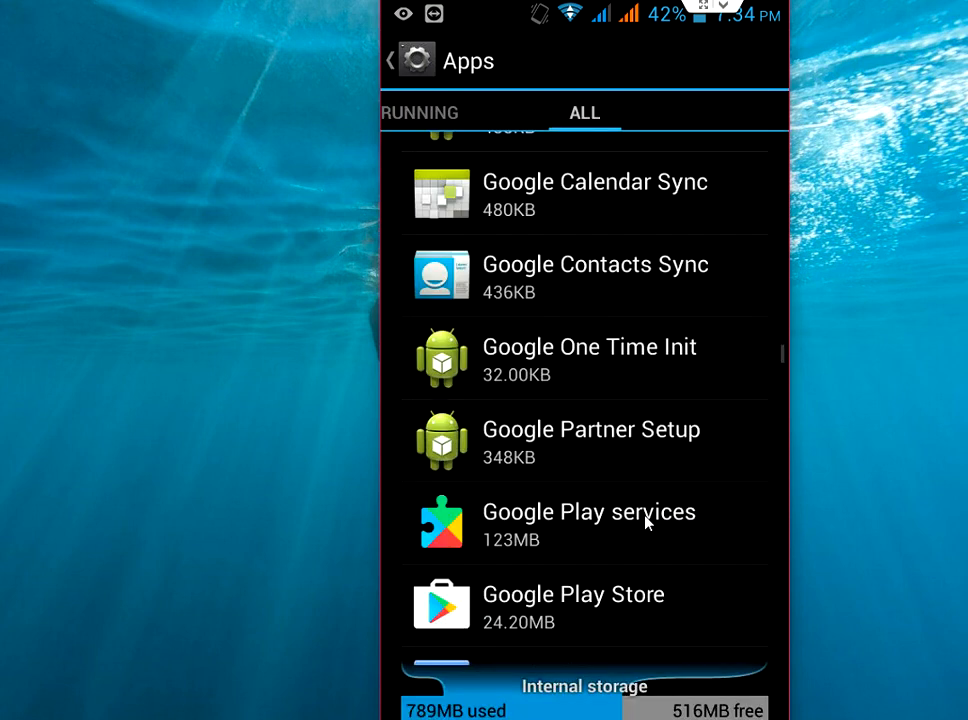
scroll(645, 523, down, 2)
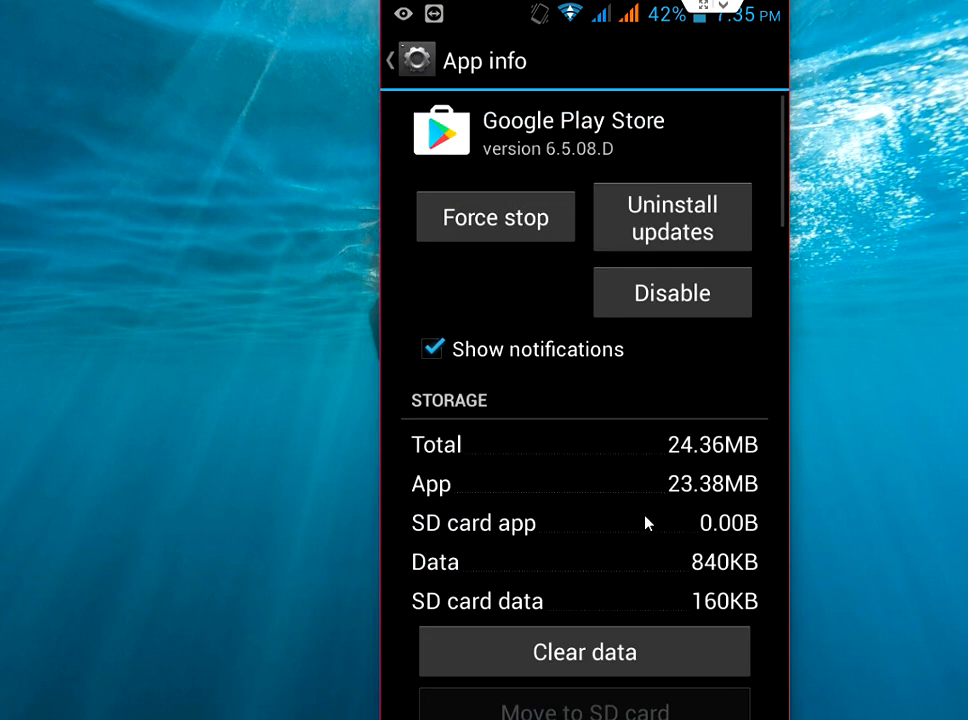
scroll(645, 523, down, 3)
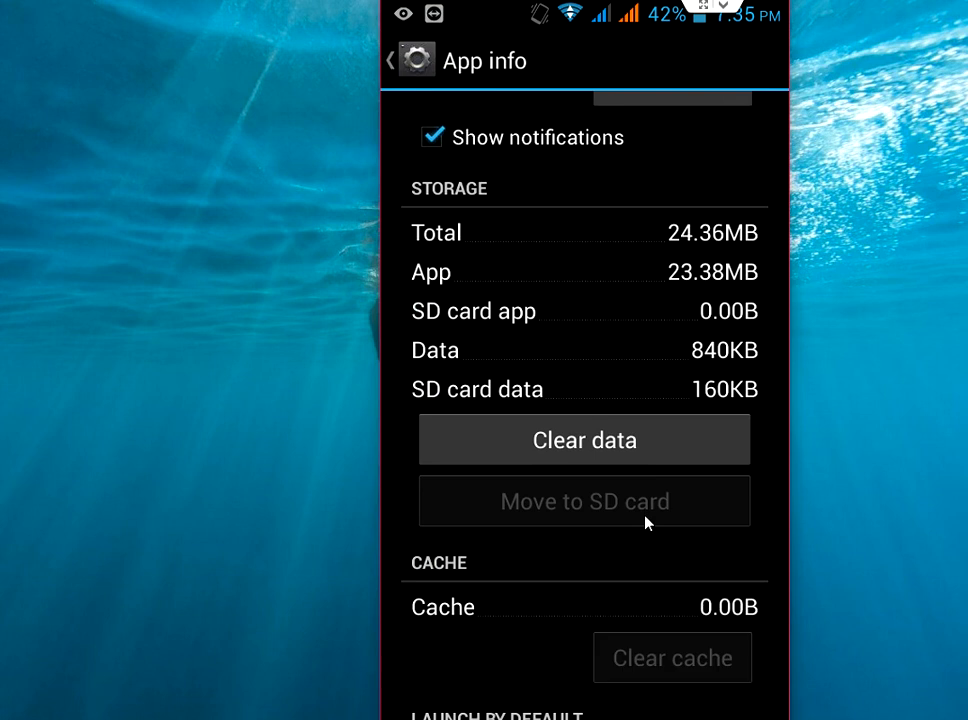
key(Escape)
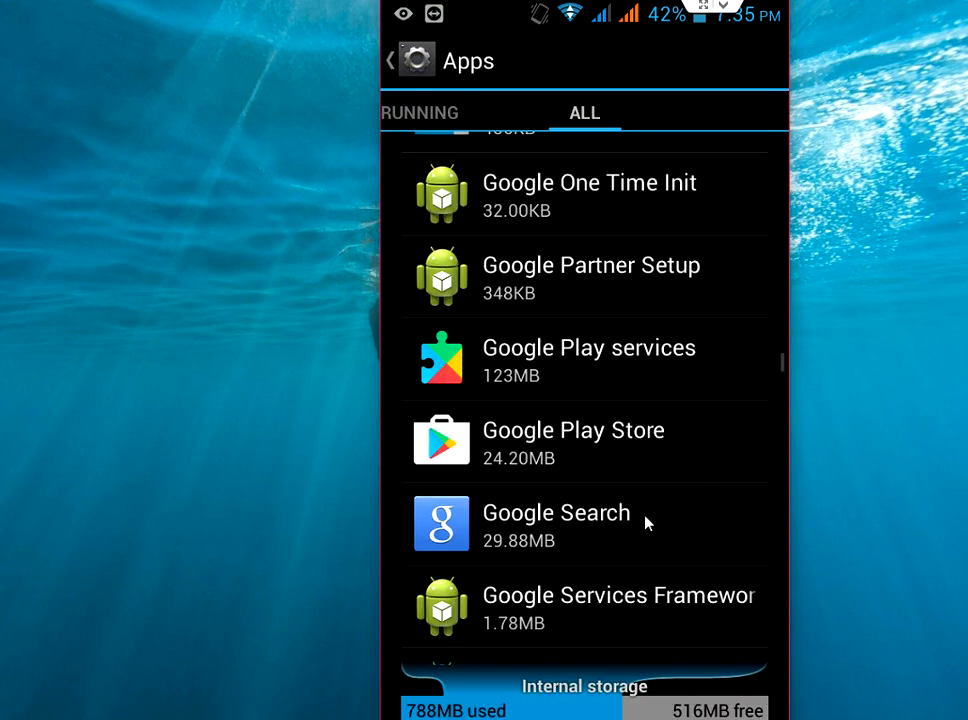
scroll(645, 523, down, 3)
scroll(645, 523, down, 2)
scroll(645, 523, down, 3)
scroll(645, 523, down, 3)
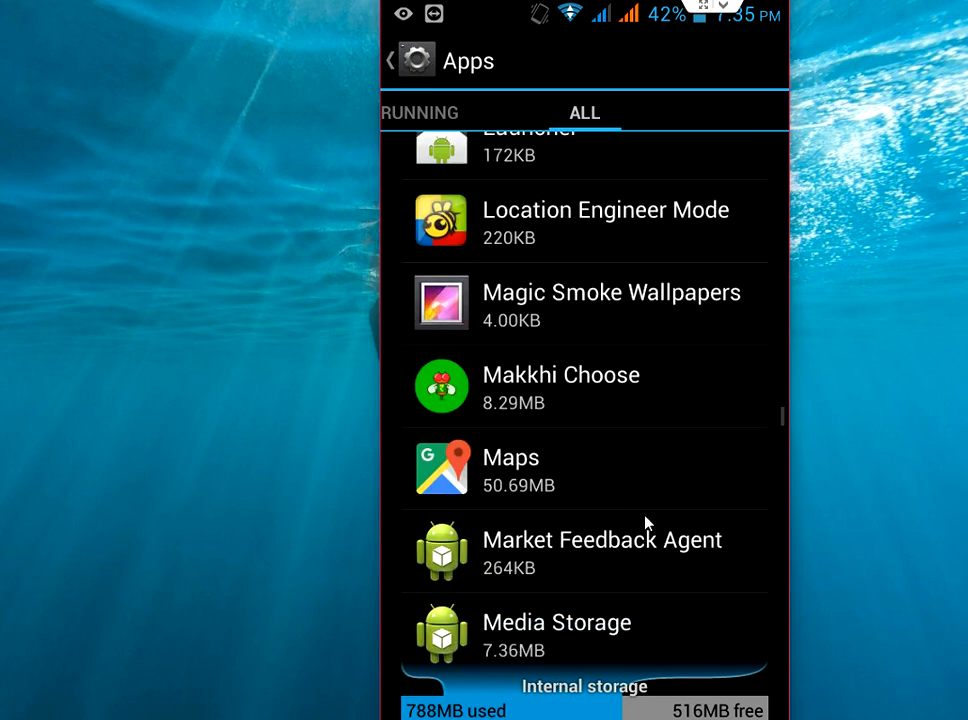
scroll(645, 523, down, 3)
scroll(645, 523, down, 3)
scroll(645, 523, down, 4)
scroll(645, 523, down, 3)
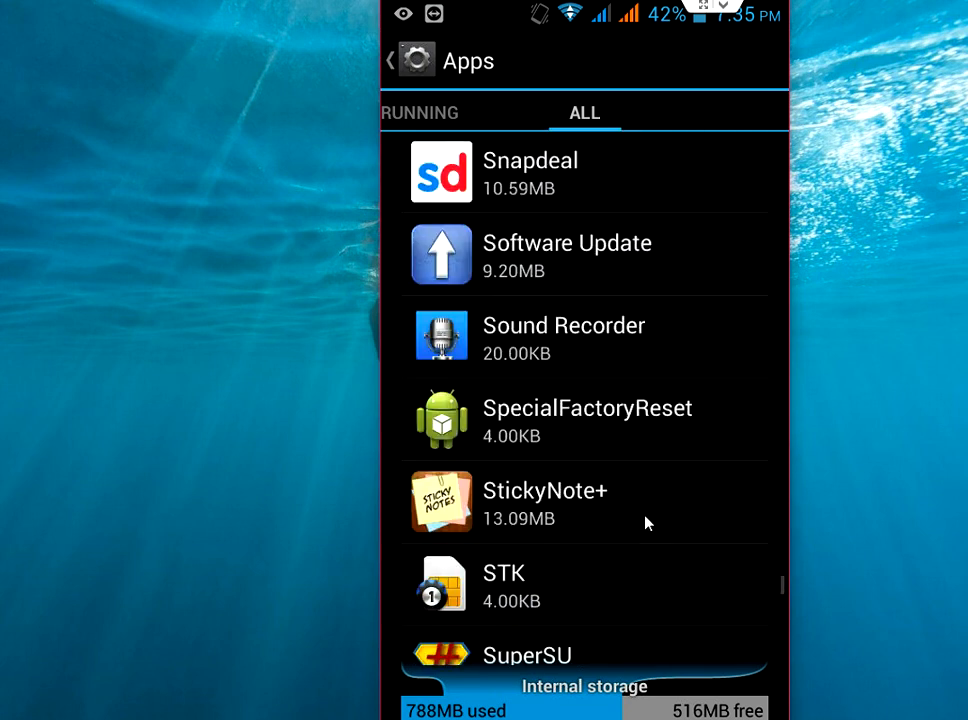
scroll(645, 523, down, 3)
scroll(645, 523, down, 1)
scroll(645, 523, down, 5)
scroll(645, 523, down, 1)
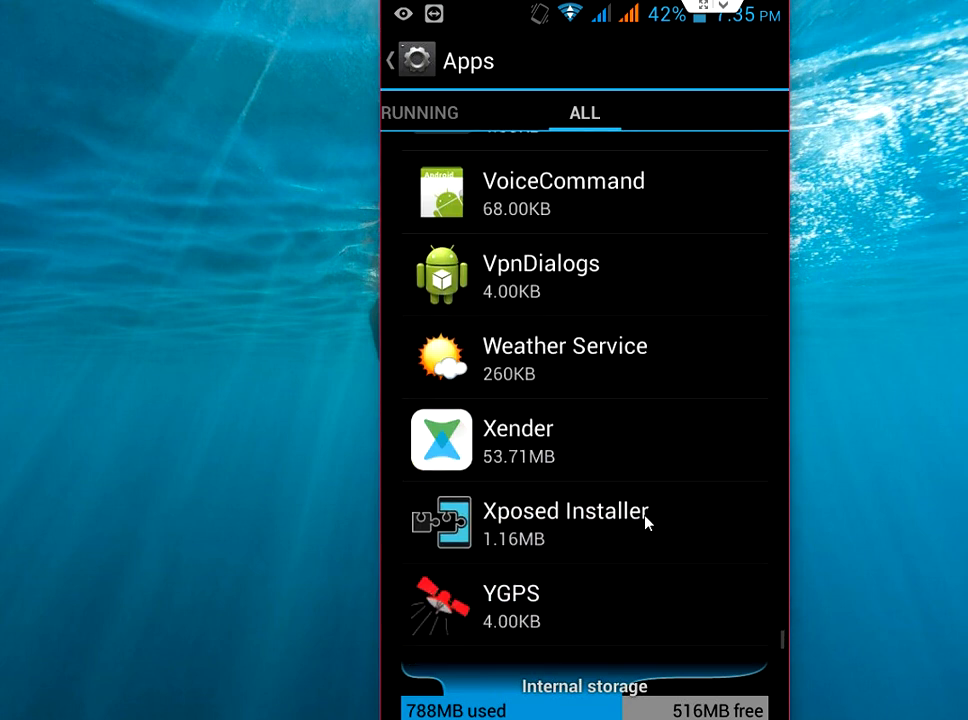
scroll(645, 523, down, 3)
scroll(645, 523, down, 1)
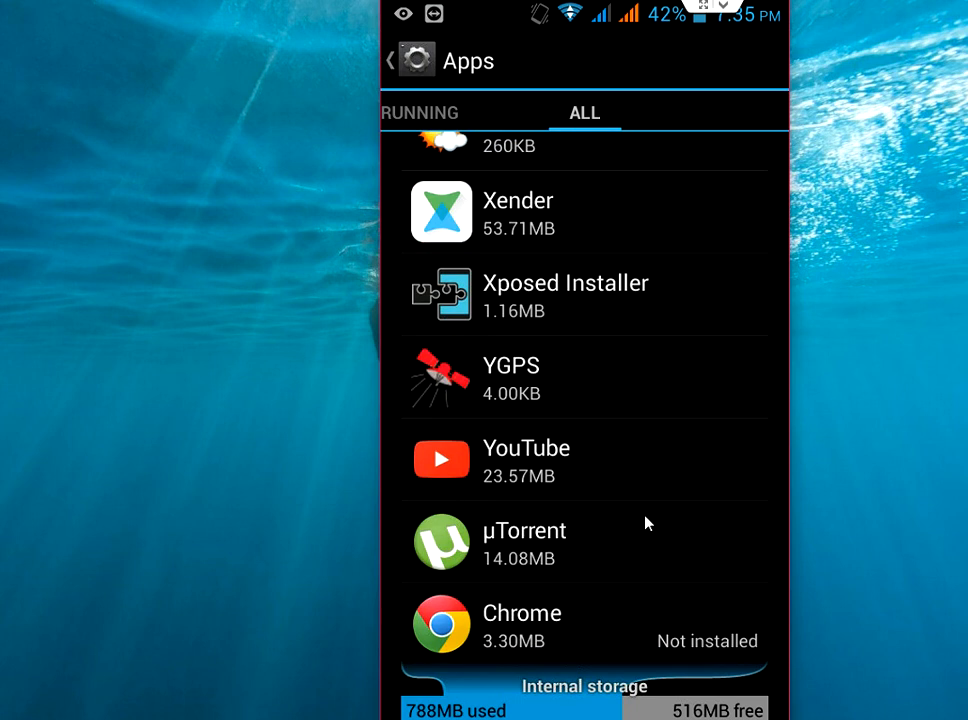
scroll(645, 523, down, 3)
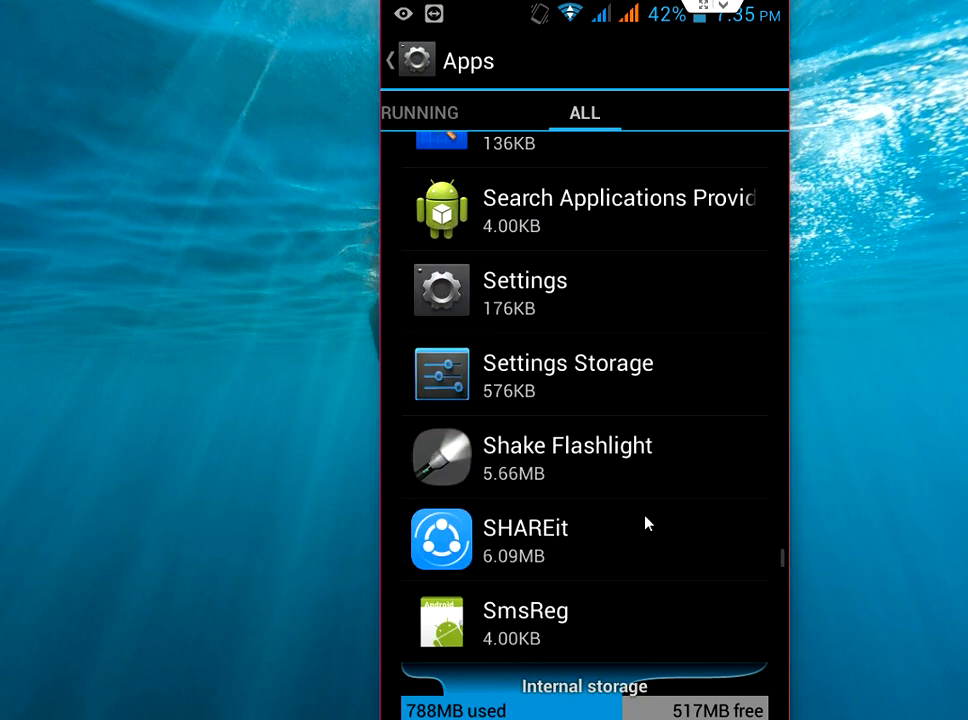
scroll(648, 524, up, 8)
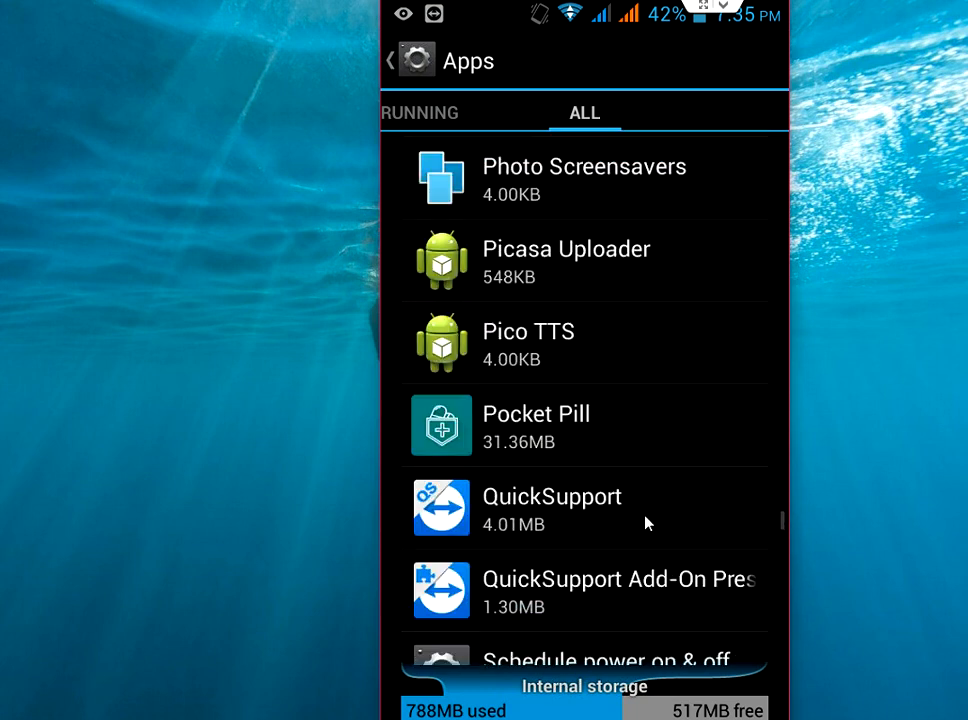
scroll(648, 524, up, 3)
scroll(648, 524, up, 3)
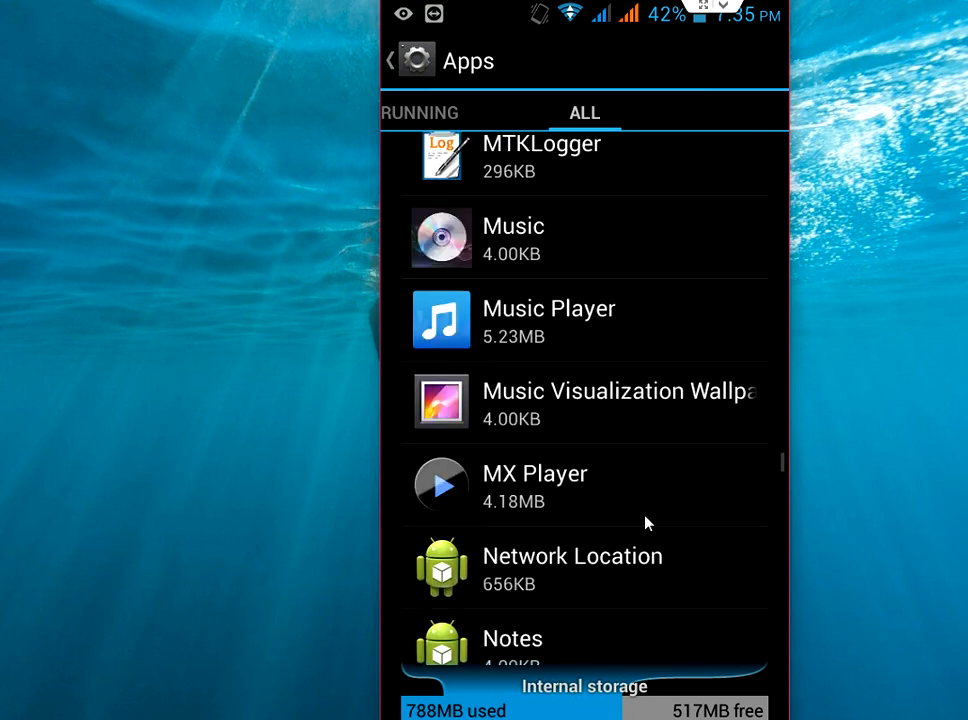
scroll(648, 524, up, 3)
scroll(648, 524, up, 1)
scroll(648, 524, up, 2)
scroll(648, 524, up, 4)
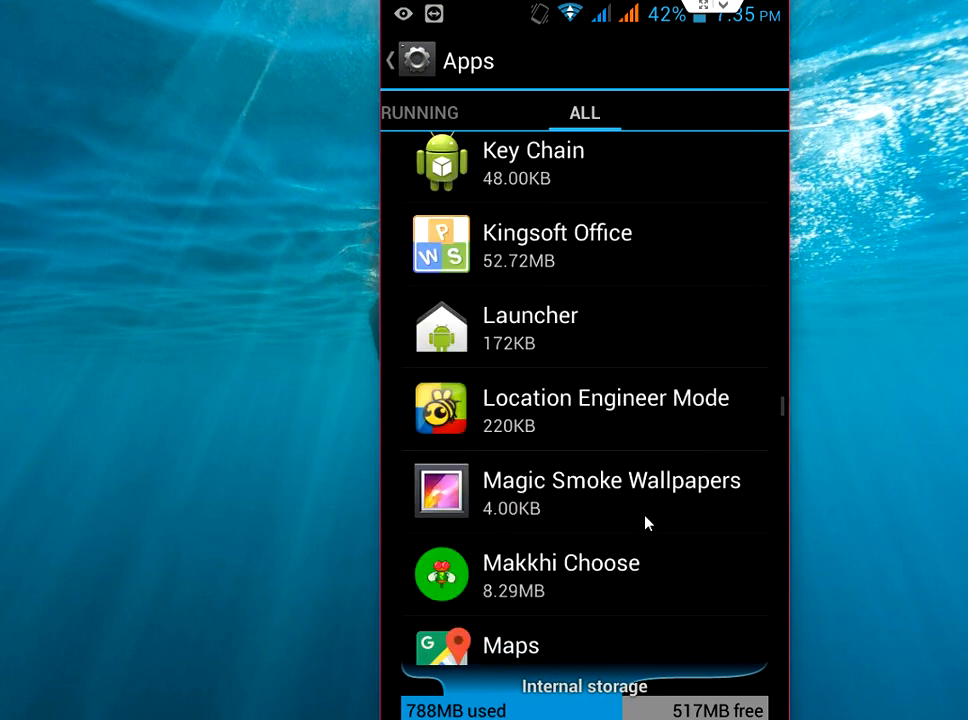
scroll(648, 524, up, 4)
scroll(648, 524, up, 3)
scroll(648, 524, up, 4)
scroll(648, 524, up, 2)
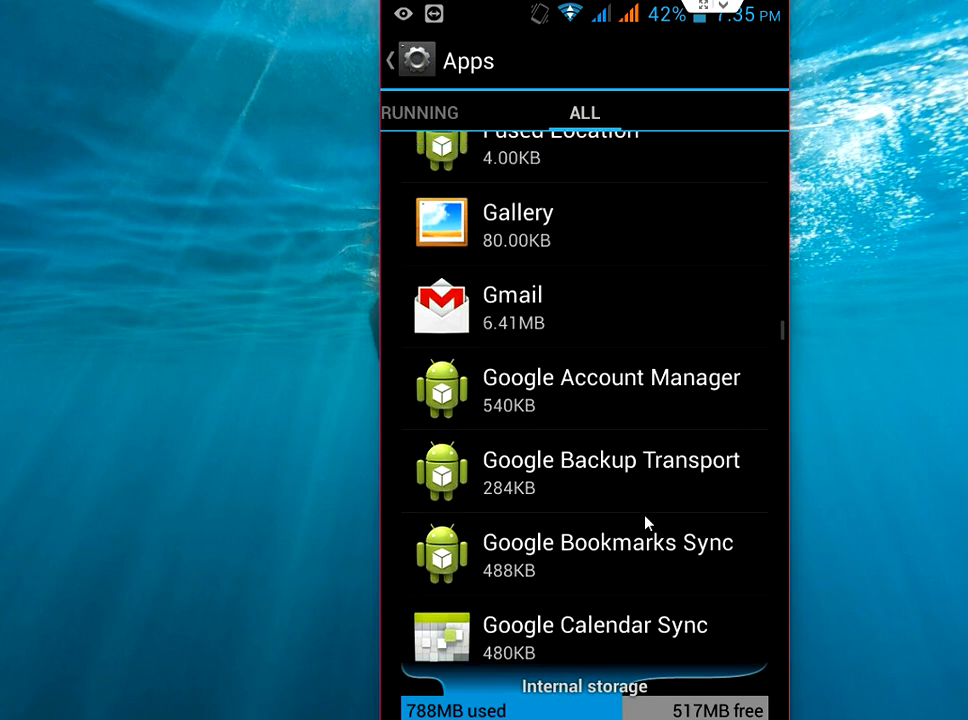
Exit Settings to the phone's home screen.
key(Escape)
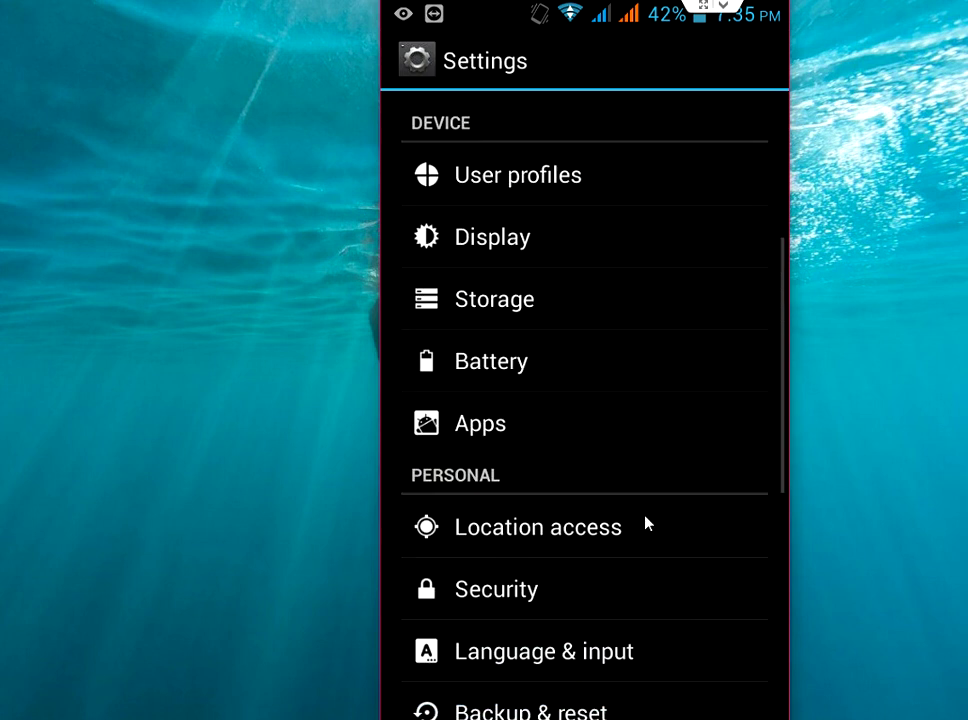
key(Escape)
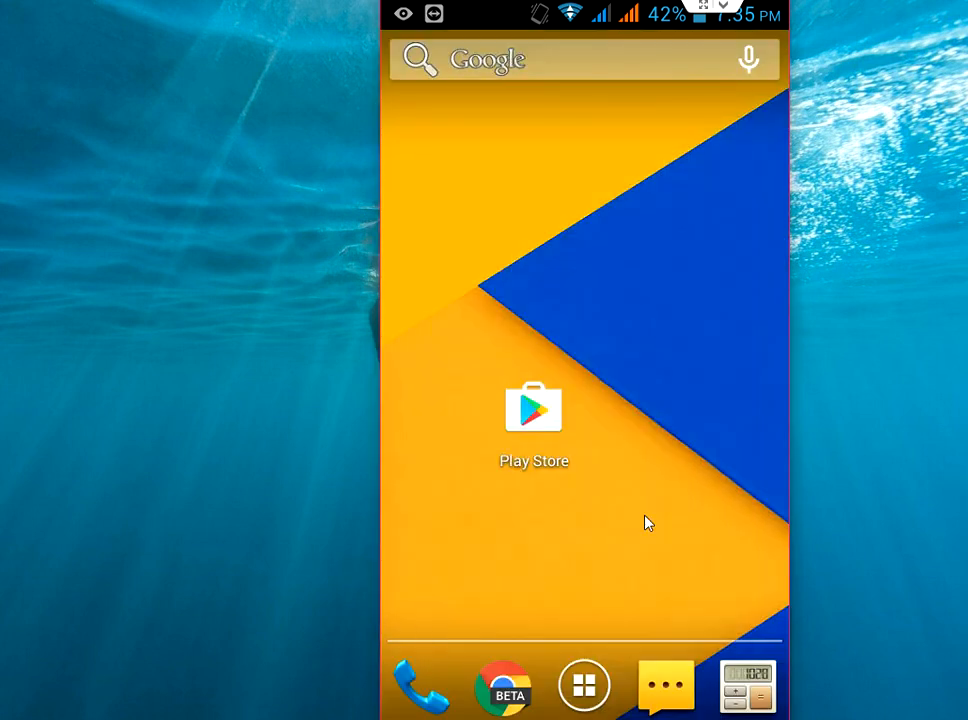